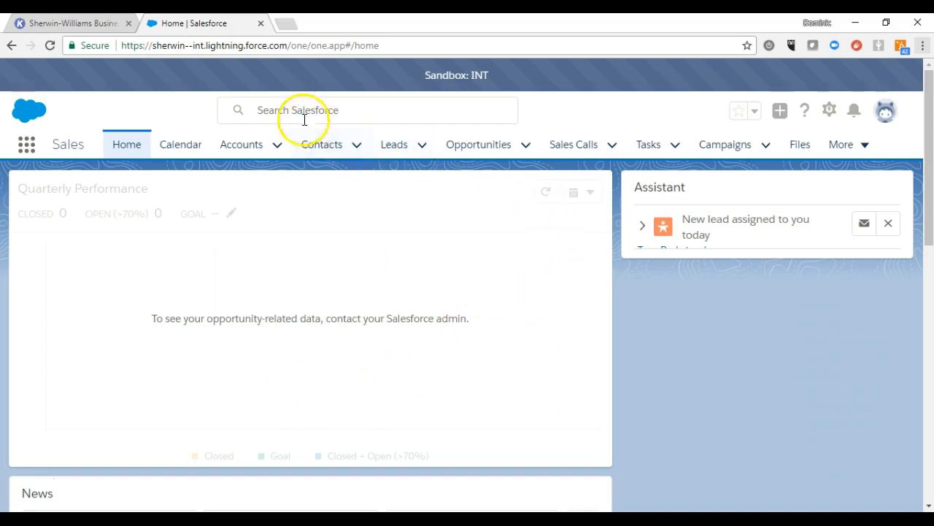
Step: Search all records for "Solutions" and narrow the results to accounts
click(273, 110)
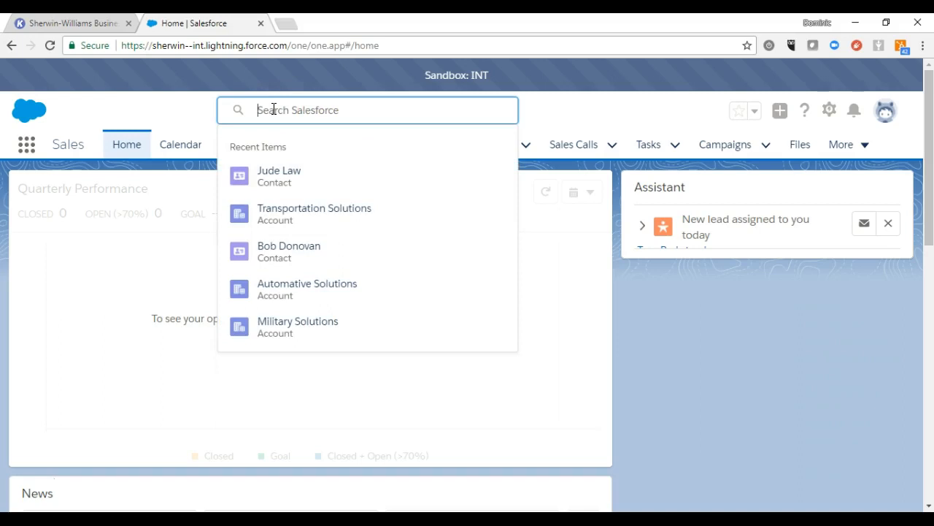
text(so)
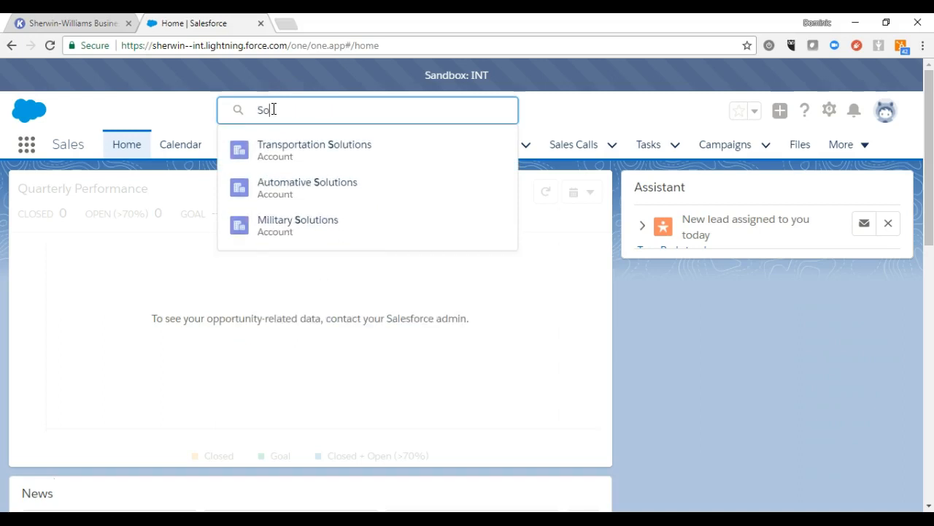
text(lu)
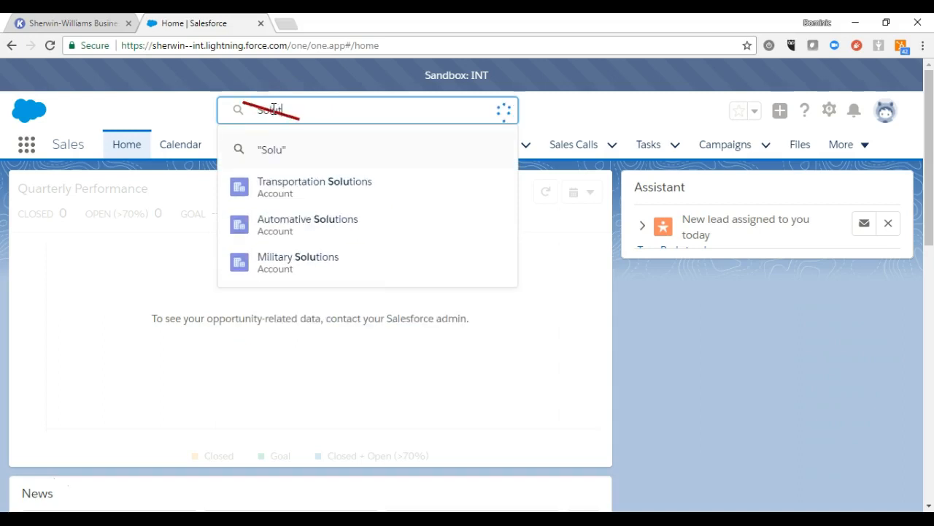
text(t)
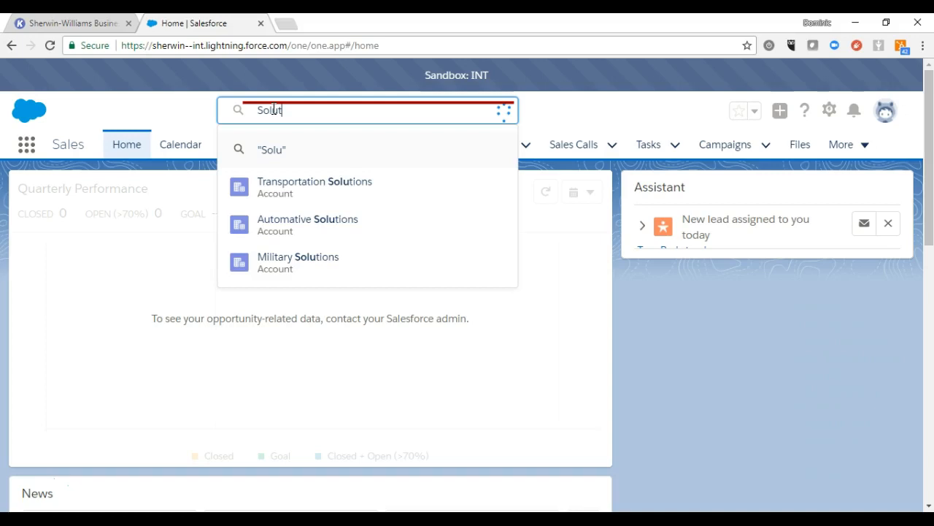
text(ions)
key(Return)
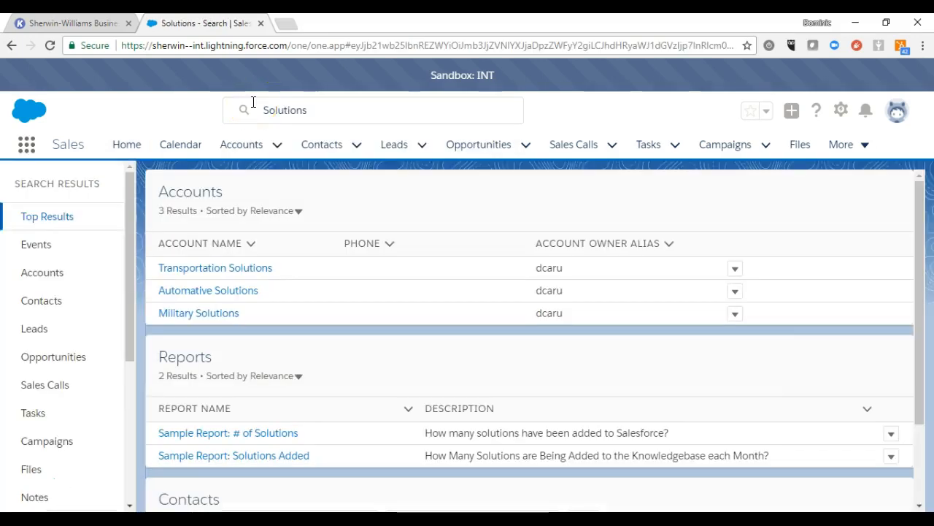
click(93, 224)
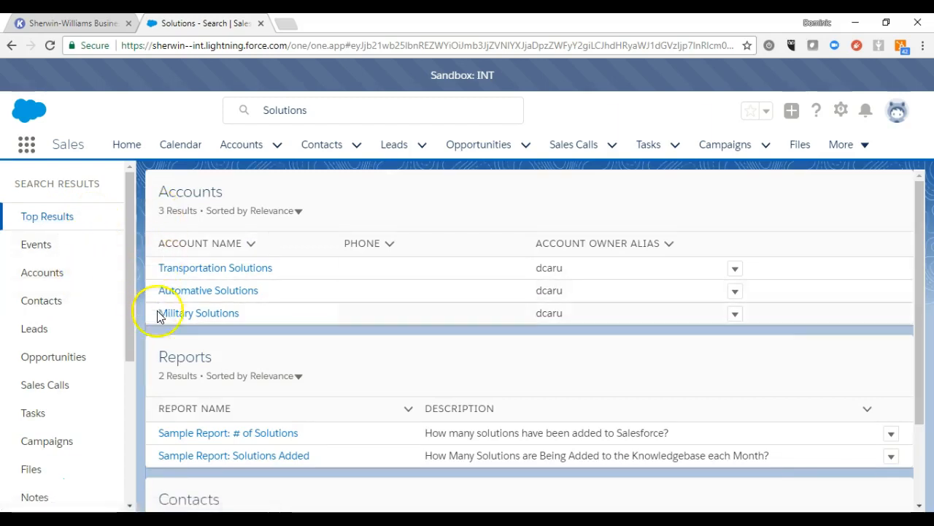
click(40, 282)
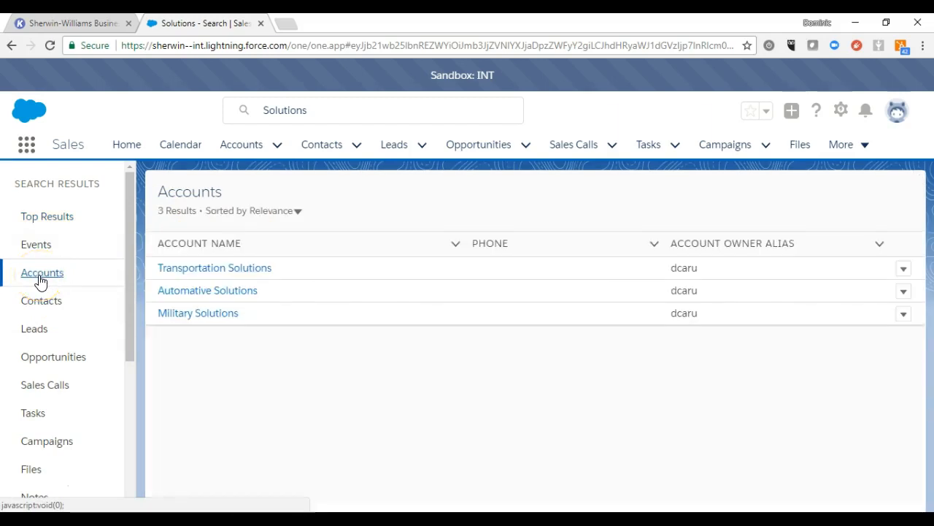
Step: Sort the account results by account name in ascending order and open the Automative Solutions account
click(324, 250)
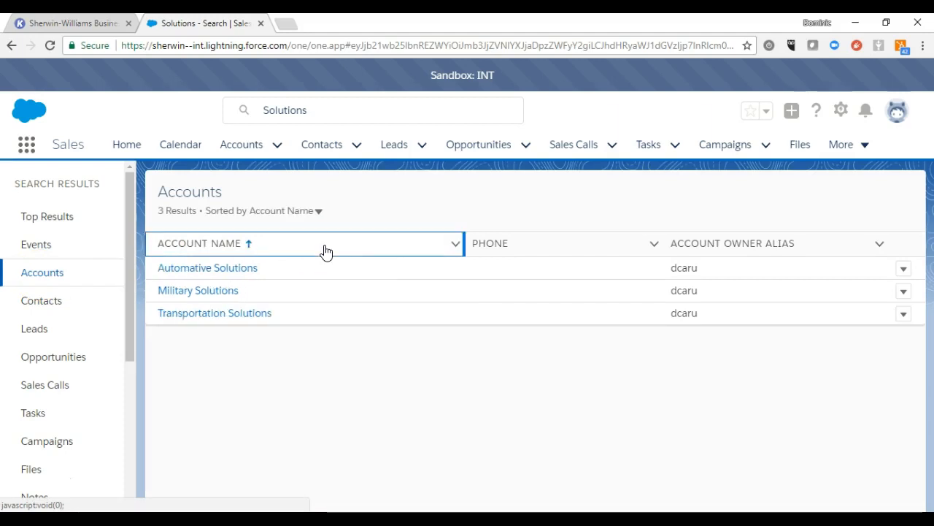
click(326, 251)
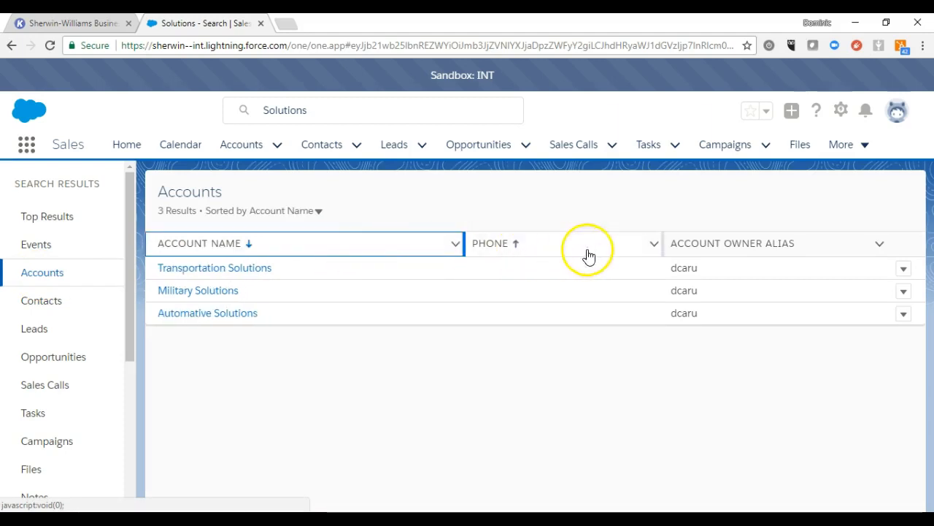
click(827, 247)
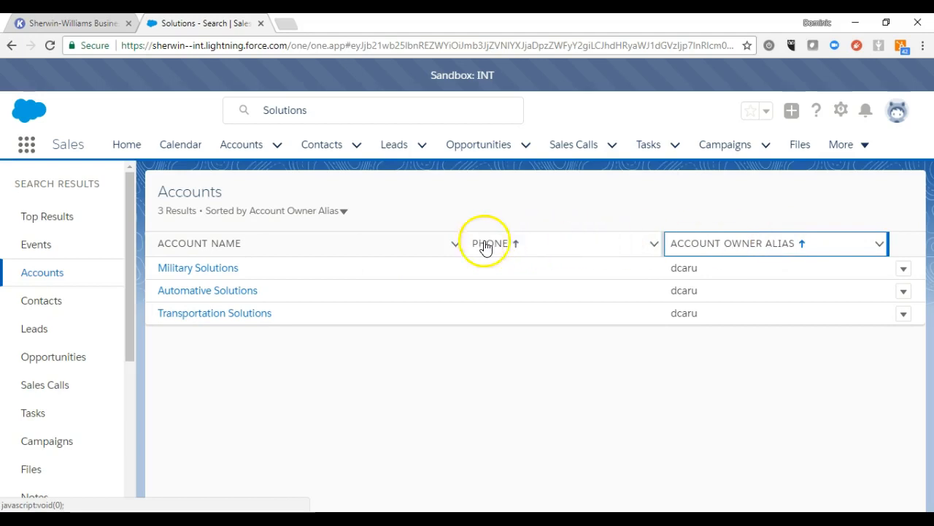
click(416, 249)
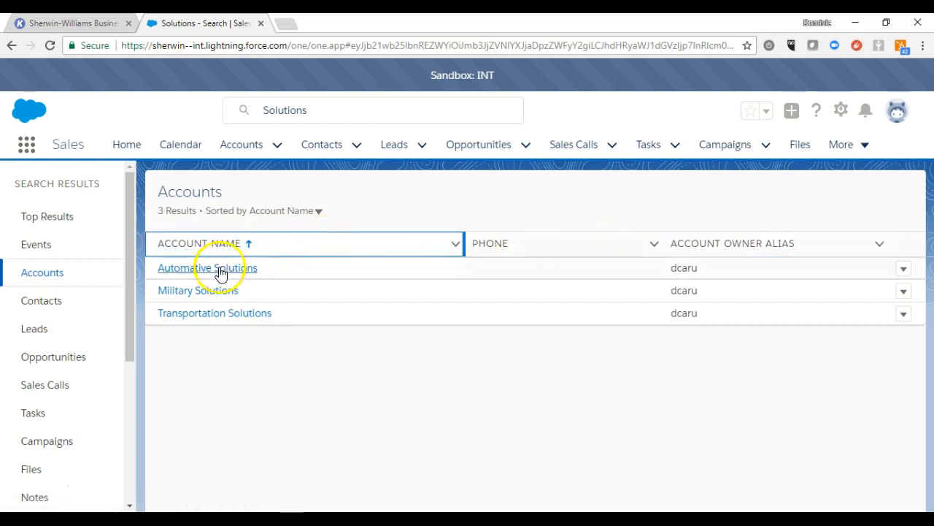
click(222, 270)
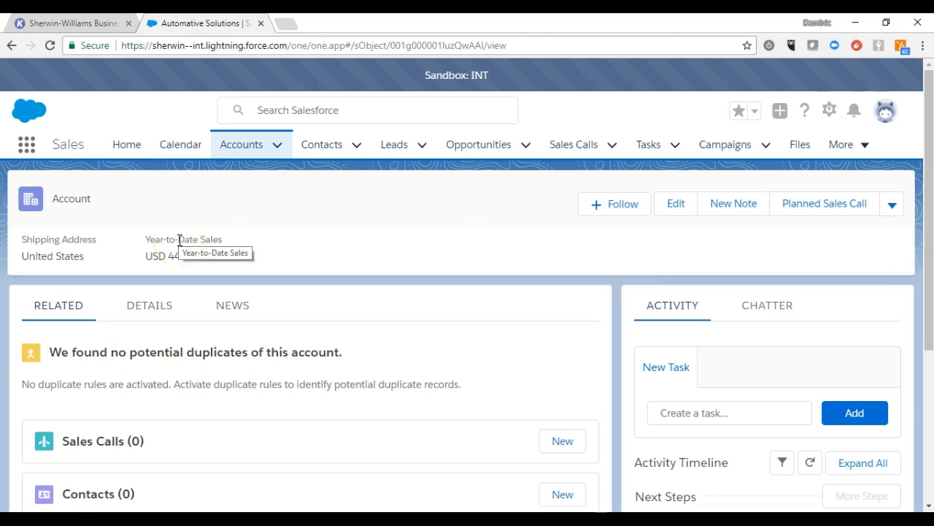
Step: Show the account's details and expand the System Information, Address Information and Sales Information sections
click(151, 316)
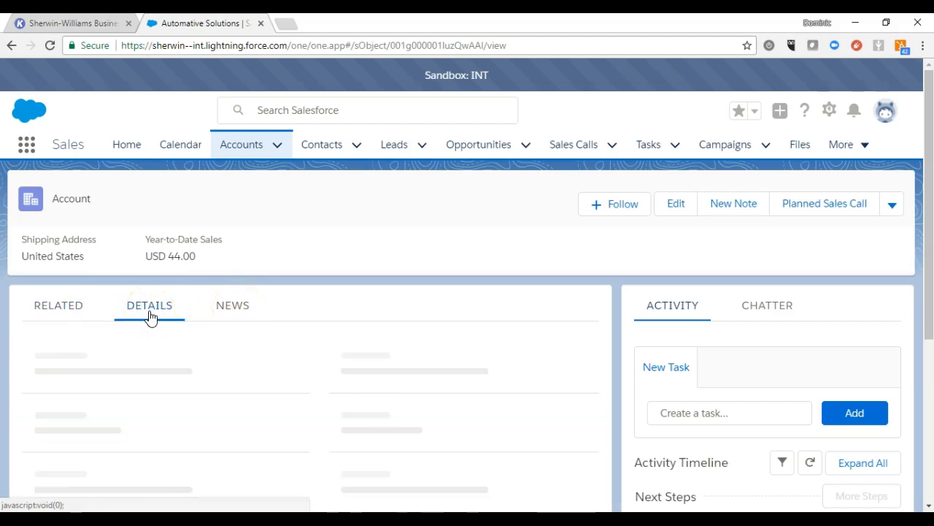
scroll(210, 343, down, 1)
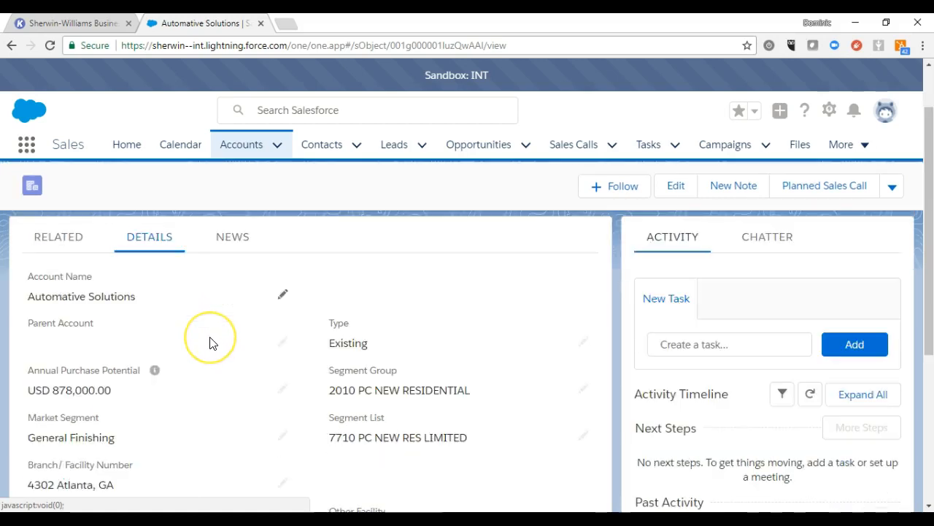
scroll(209, 343, down, 3)
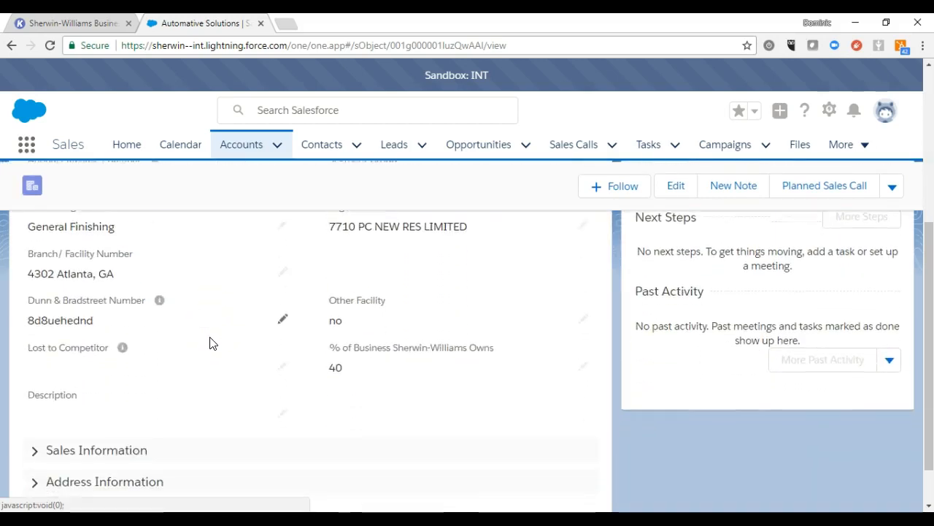
scroll(209, 343, down, 1)
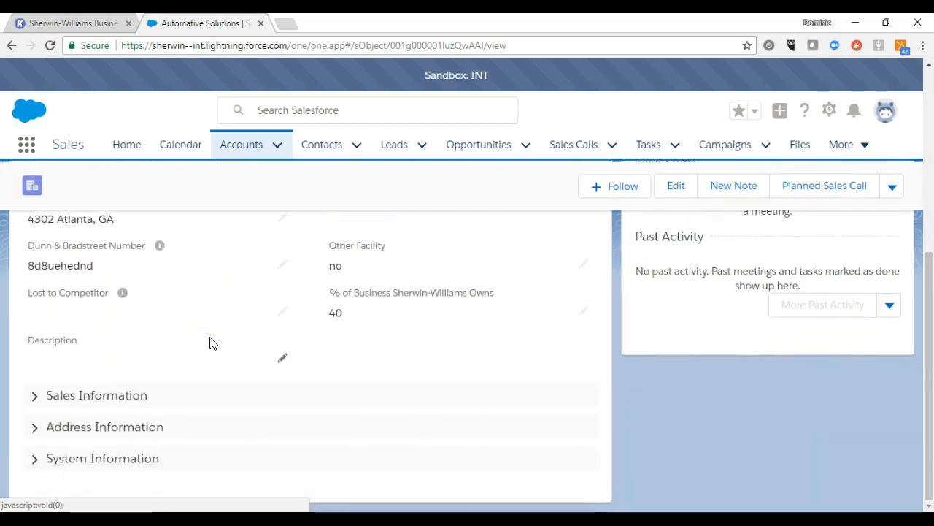
click(35, 460)
scroll(198, 431, down, 2)
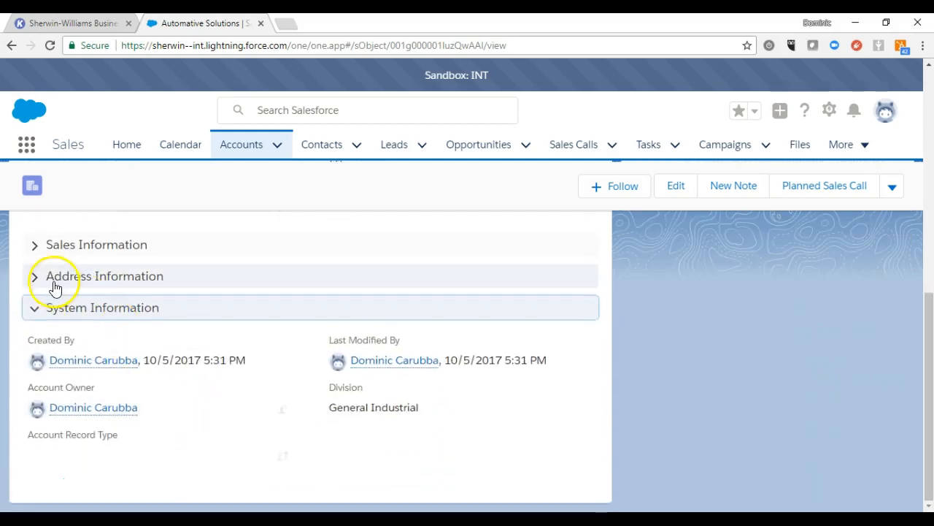
click(35, 282)
click(35, 247)
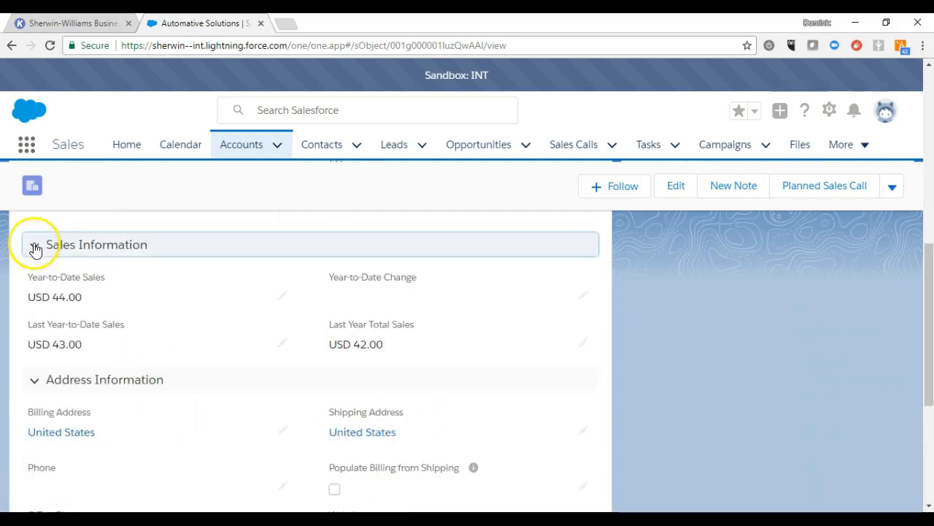
Step: Collapse the Address Information, System Information and Sales Information sections of the account details
click(35, 381)
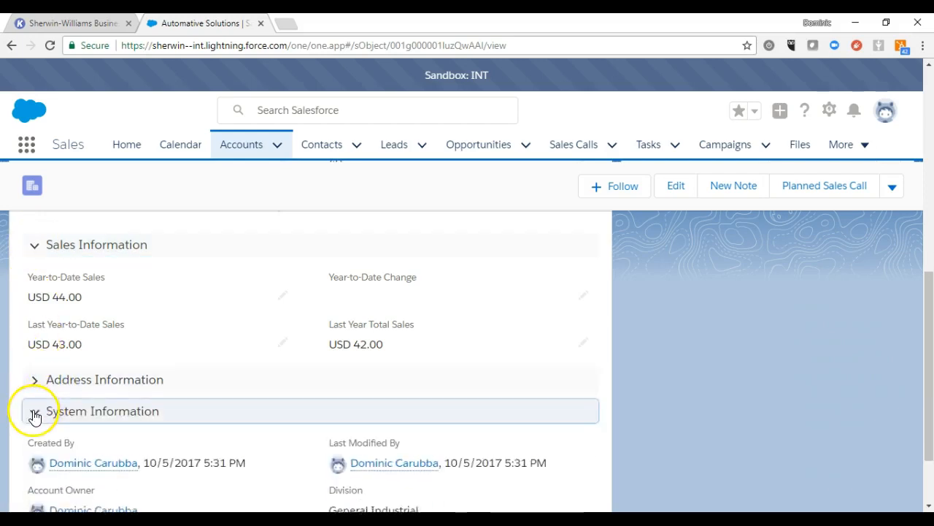
click(34, 411)
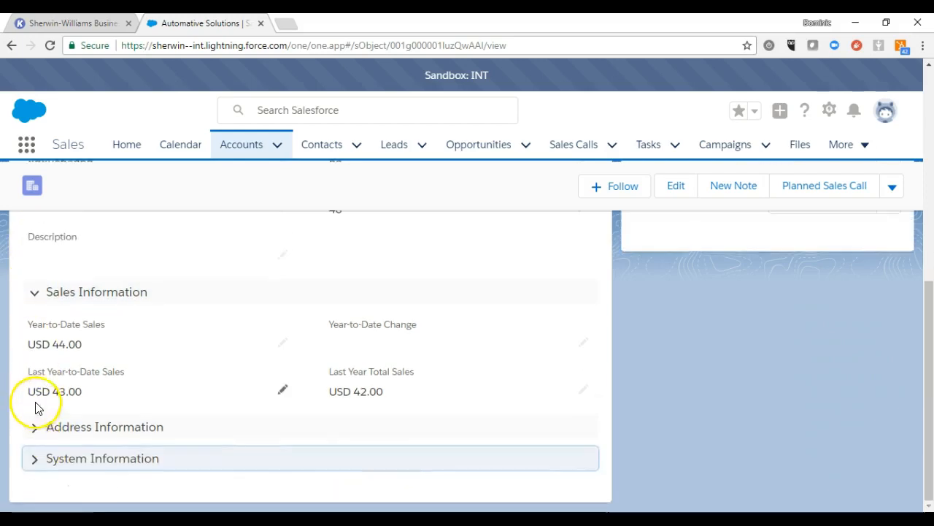
click(36, 296)
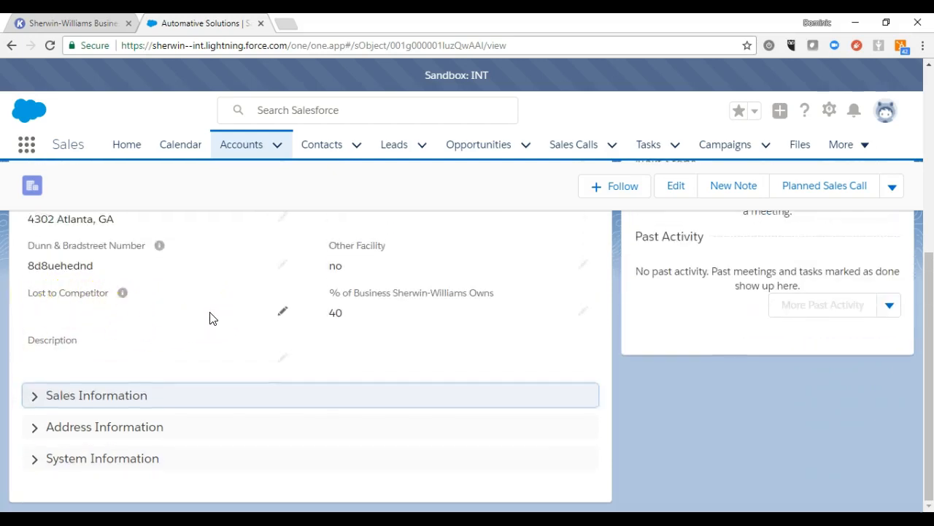
Step: Review the account's general detail fields, including type, annual purchase potential, market segment, segment group and segment list
scroll(209, 317, up, 2)
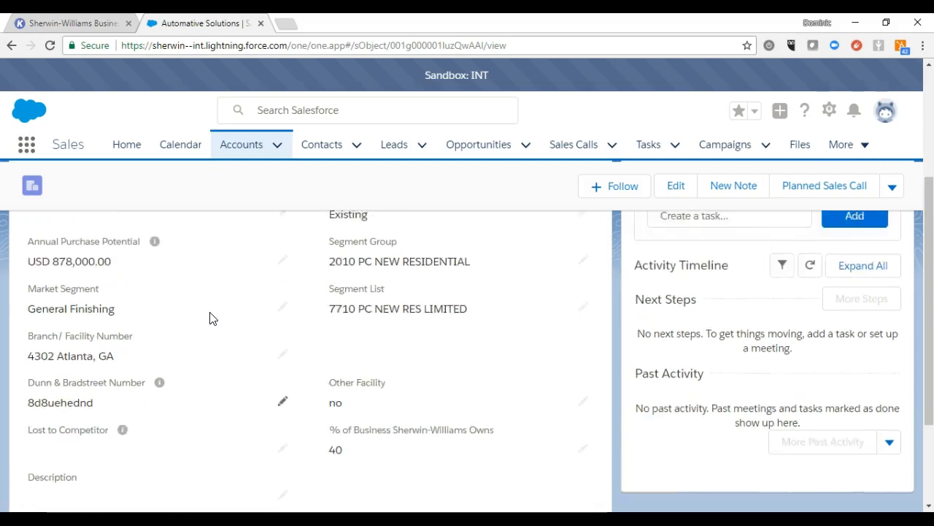
scroll(209, 317, up, 2)
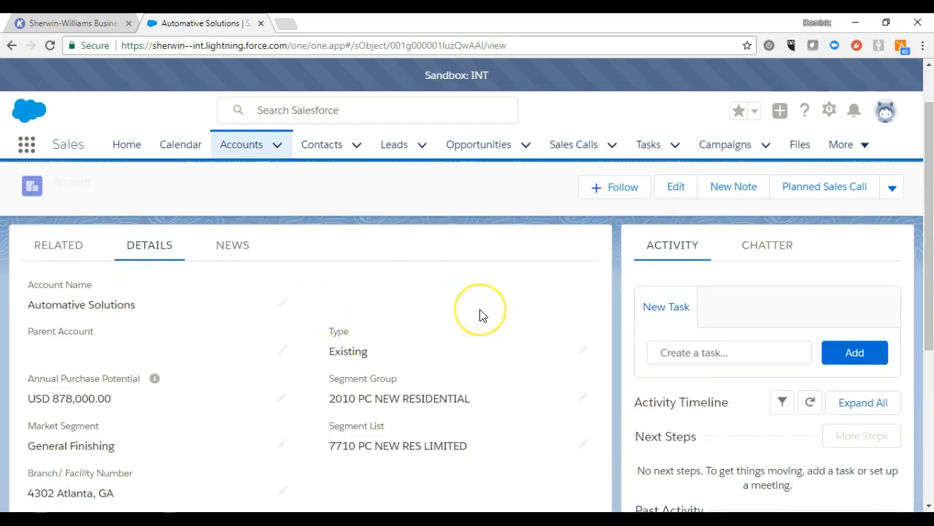
scroll(480, 314, down, 1)
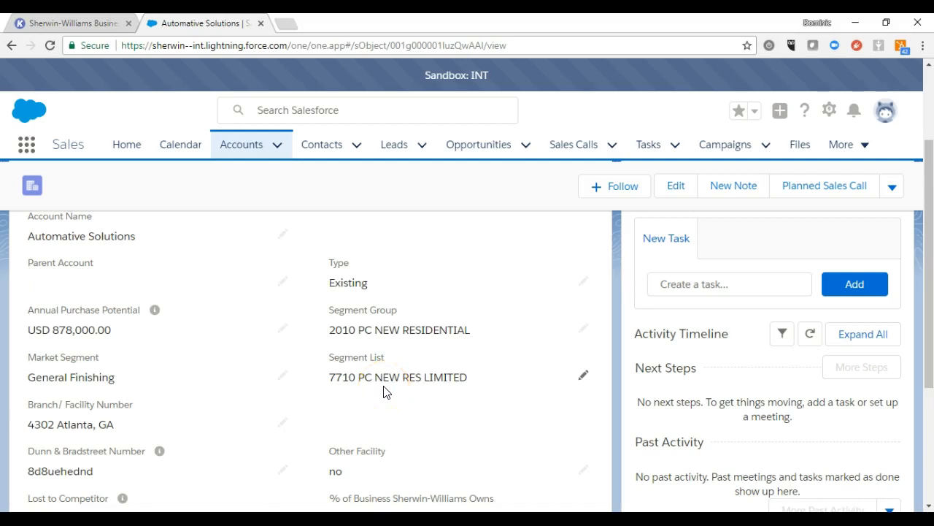
scroll(384, 389, down, 1)
scroll(384, 388, up, 3)
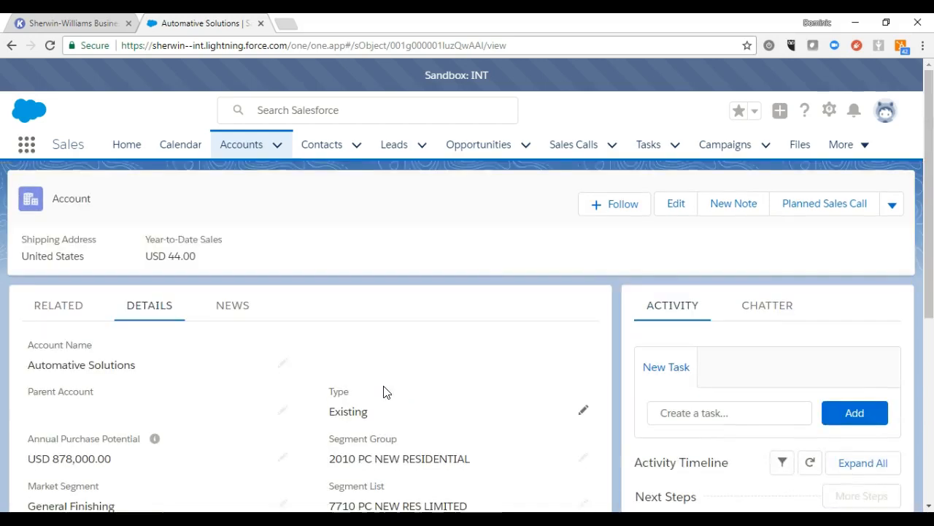
Step: Look through the account's Twitter section and industry news articles
click(248, 314)
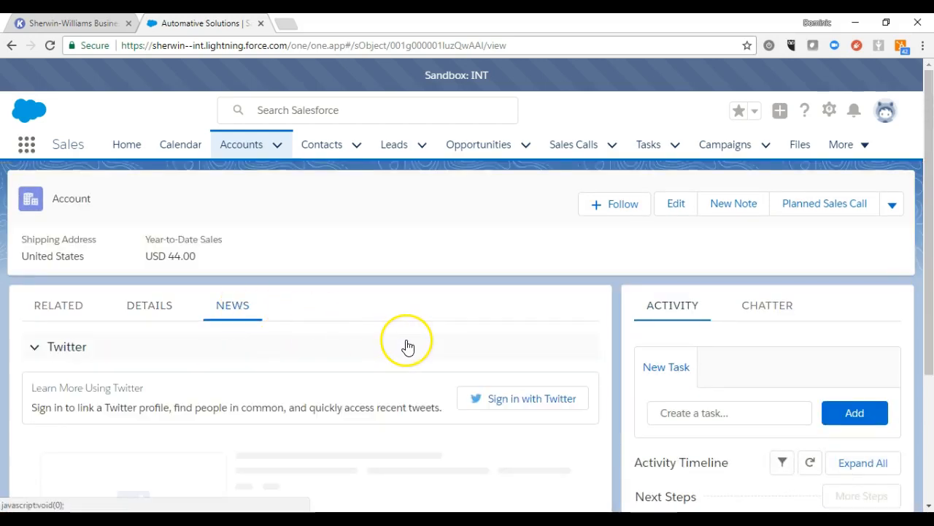
scroll(403, 343, down, 1)
scroll(407, 341, down, 3)
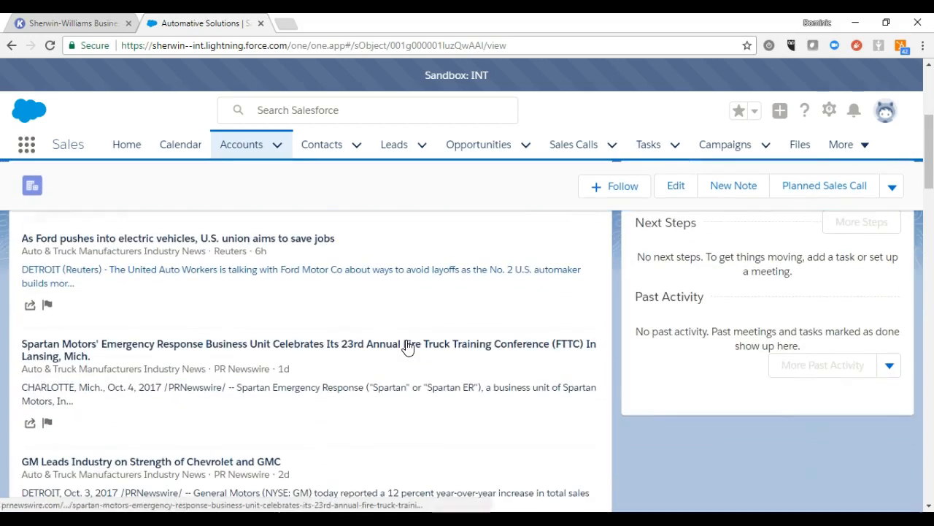
scroll(406, 343, up, 4)
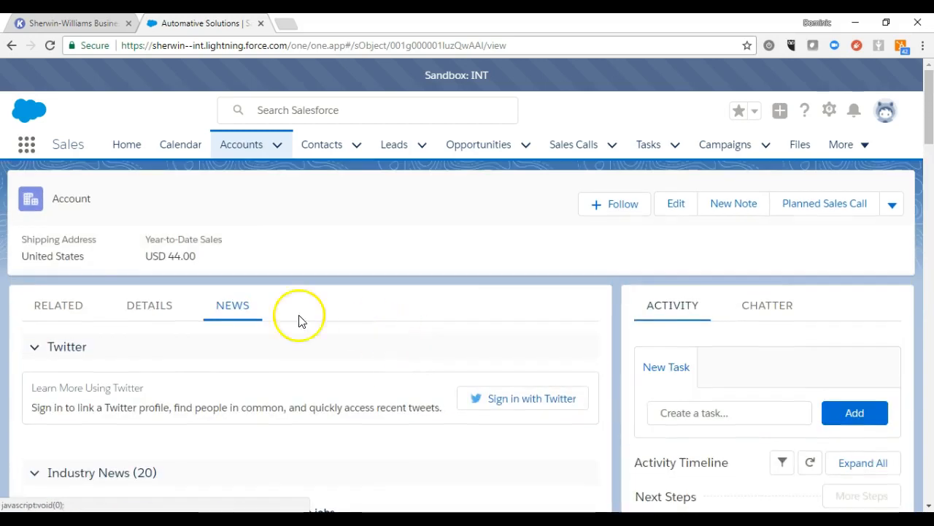
Step: Review the account's related lists, from Sales Calls and Contacts through Account Group Items and Cases
click(66, 310)
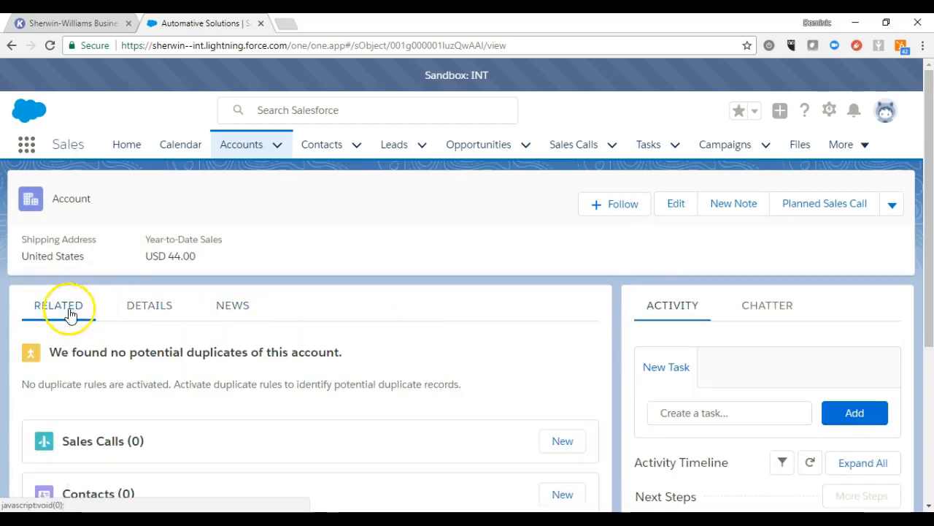
scroll(365, 375, down, 1)
scroll(367, 375, down, 1)
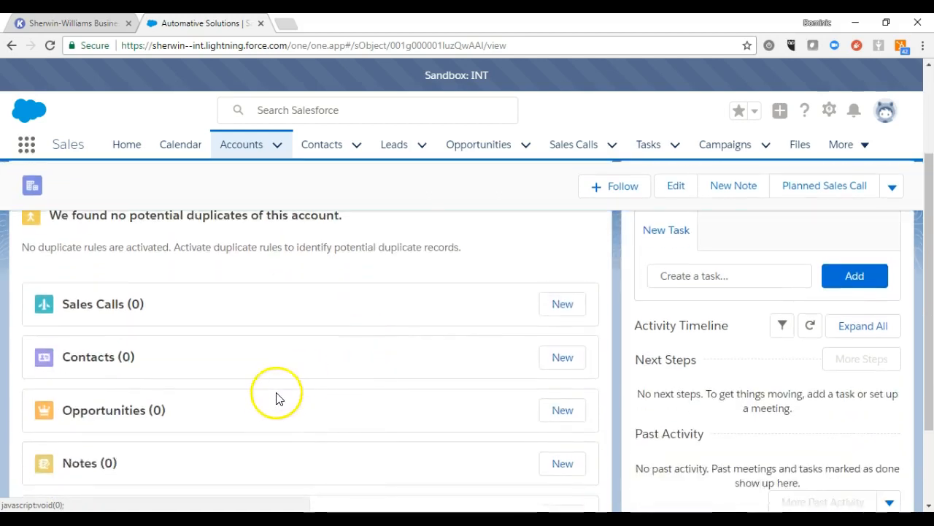
scroll(272, 405, down, 1)
scroll(273, 412, down, 1)
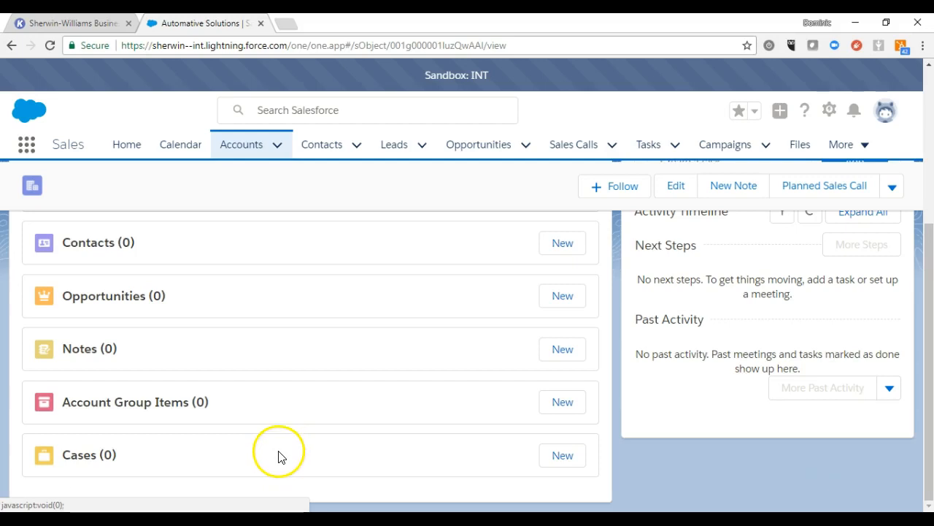
scroll(379, 375, up, 5)
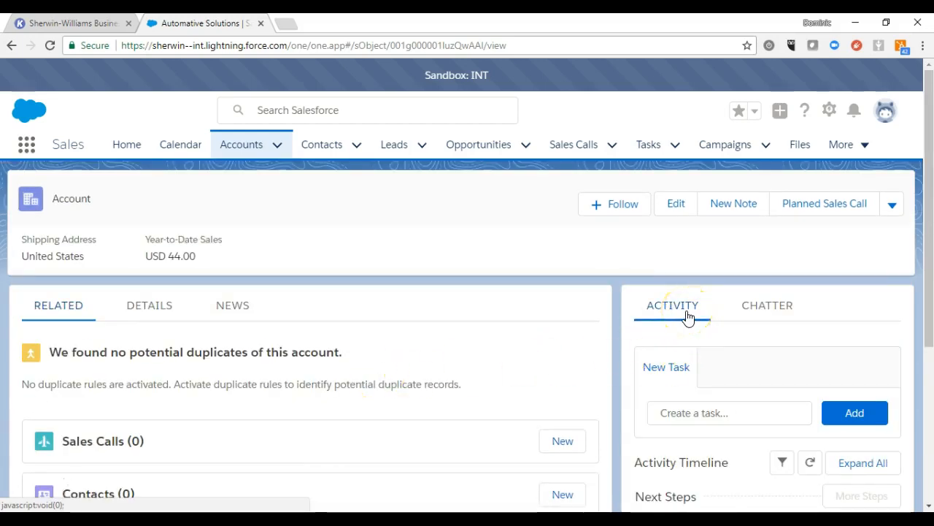
Step: Examine the account's activity timeline and task entry area, and show its Chatter feed
scroll(720, 369, down, 1)
scroll(716, 370, down, 1)
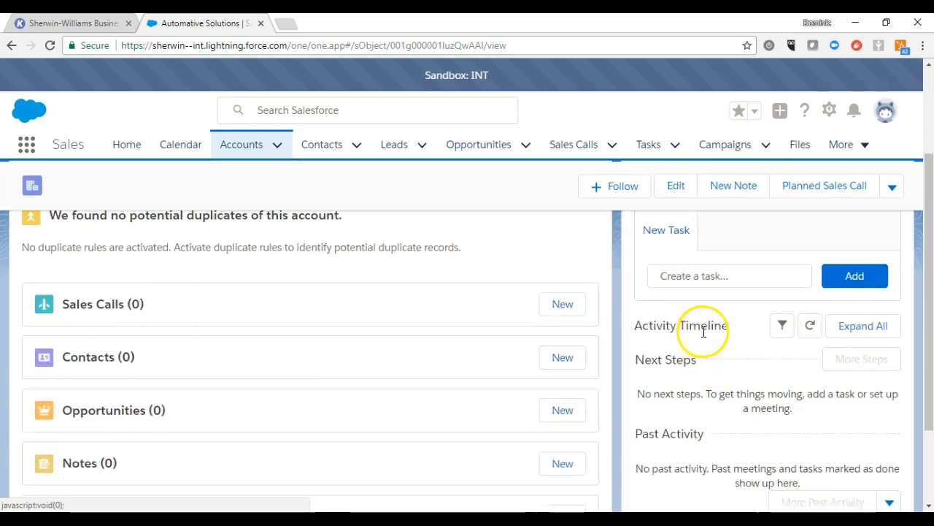
scroll(703, 332, up, 1)
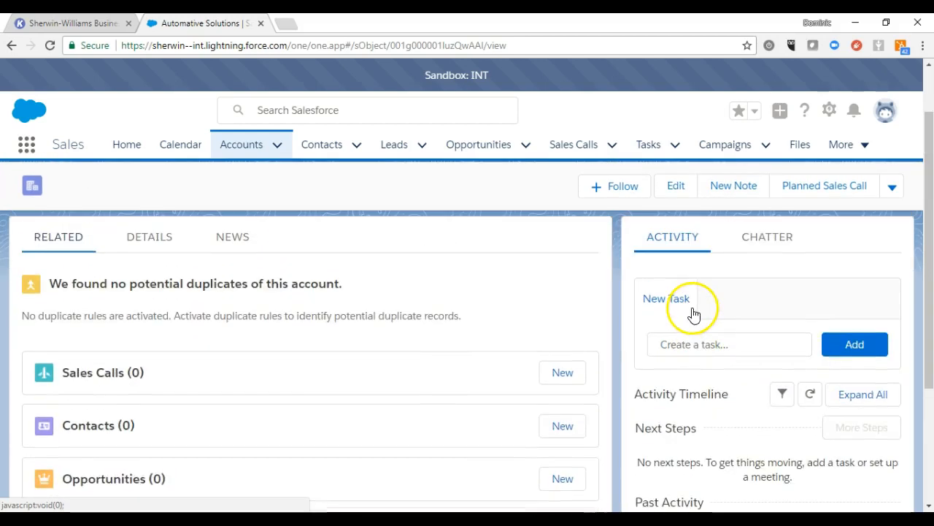
click(703, 344)
click(764, 238)
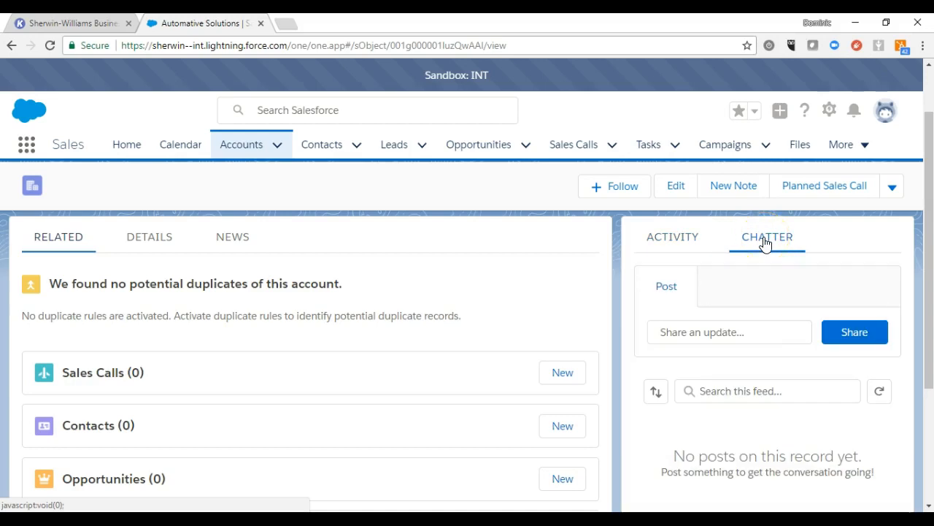
Step: Expand the account's Chatter post composer and look over its text formatting, image, mention and attachment options
click(694, 333)
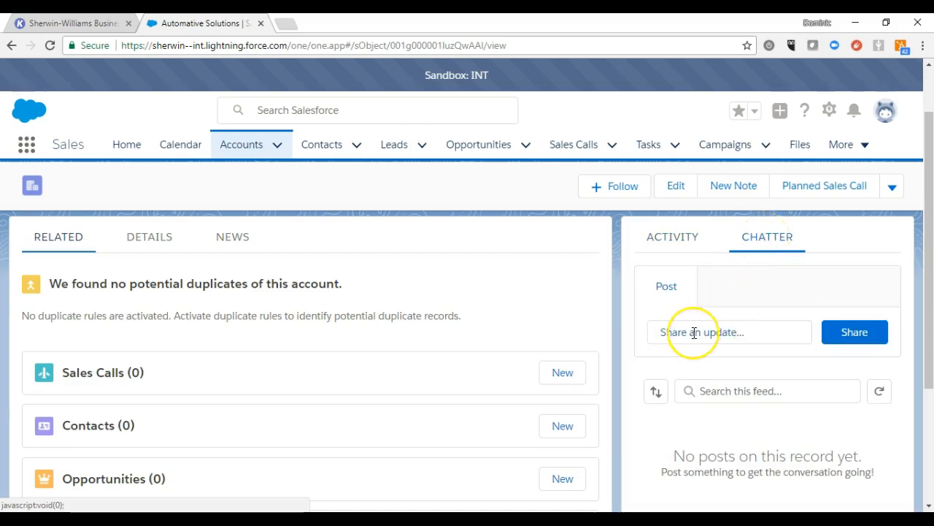
scroll(712, 330, up, 2)
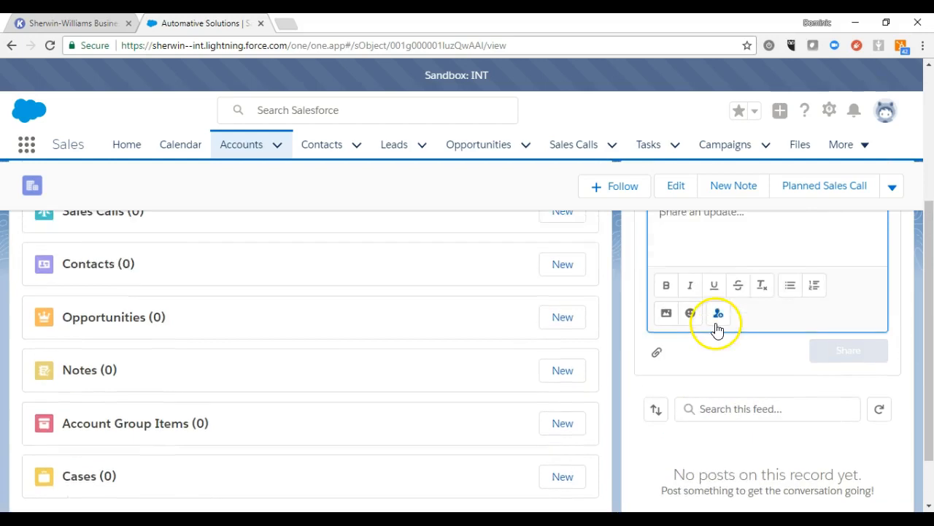
scroll(742, 329, up, 1)
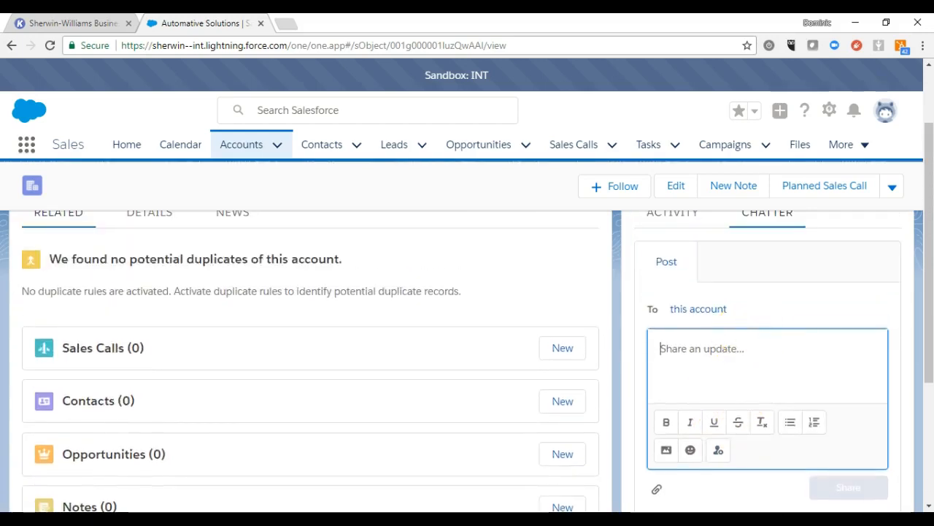
scroll(618, 313, up, 2)
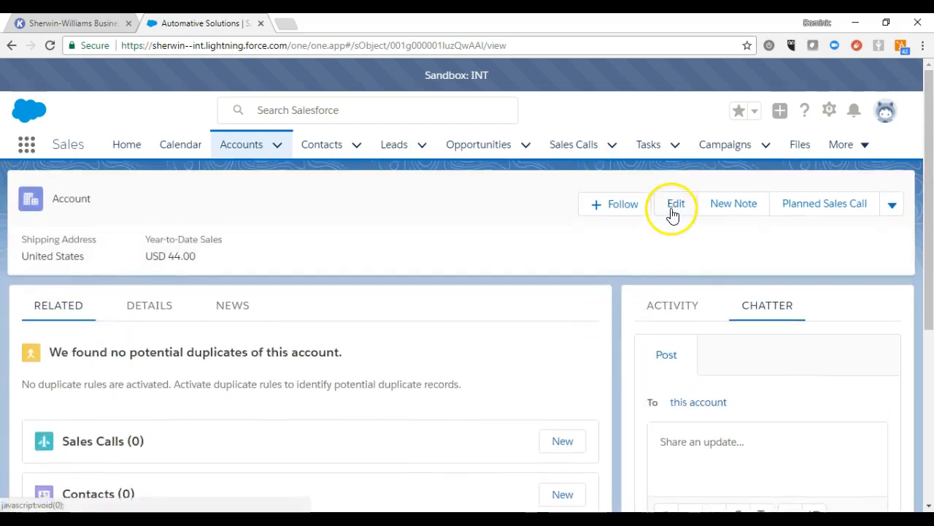
Step: Open the Automative Solutions account for editing and save the record
click(670, 209)
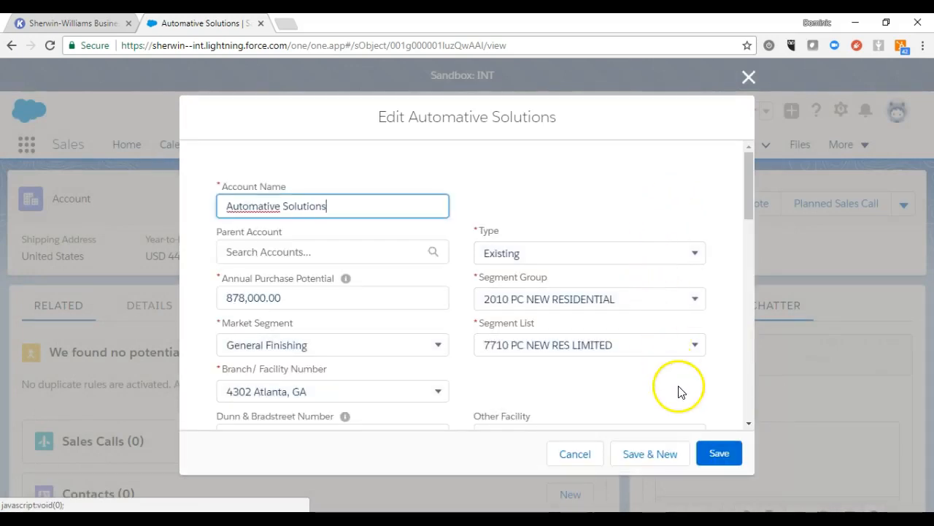
click(719, 453)
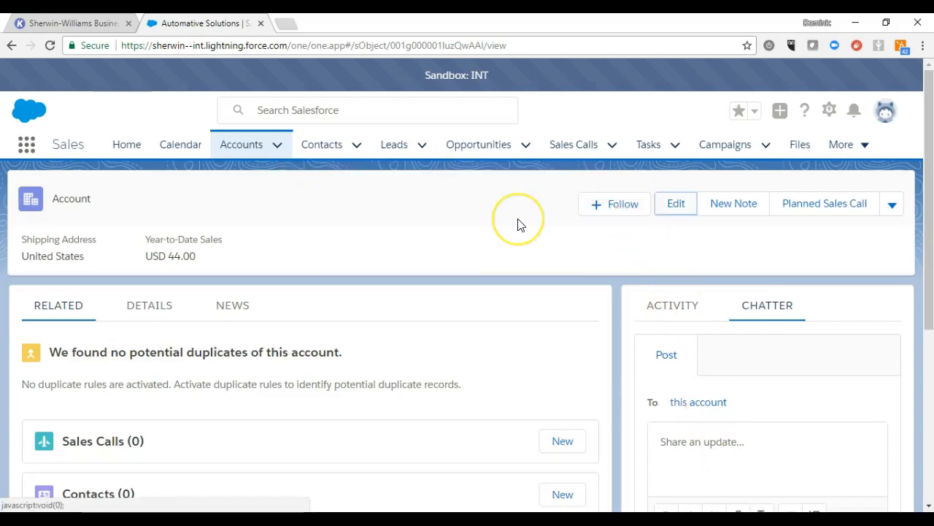
Step: Show the recently viewed accounts with the account shortcuts, and run a global search for "Monkey"
click(248, 148)
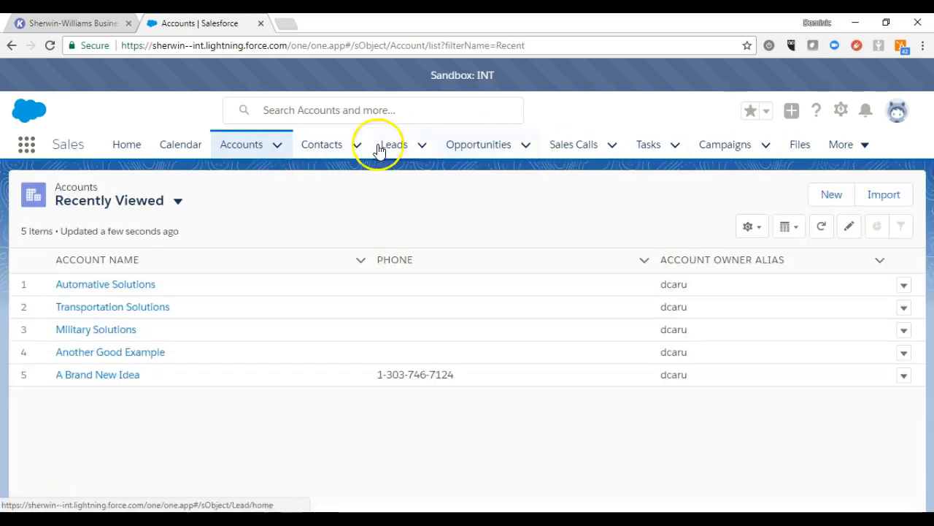
click(277, 145)
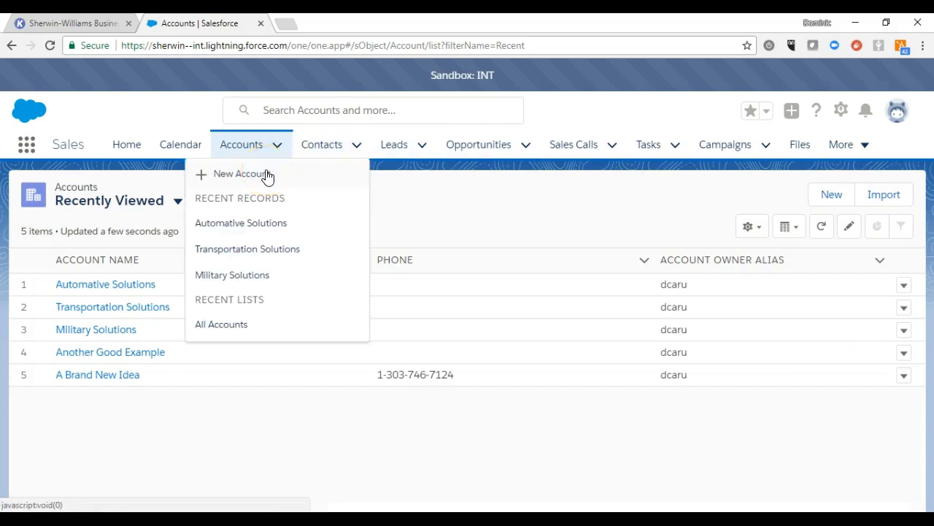
click(310, 112)
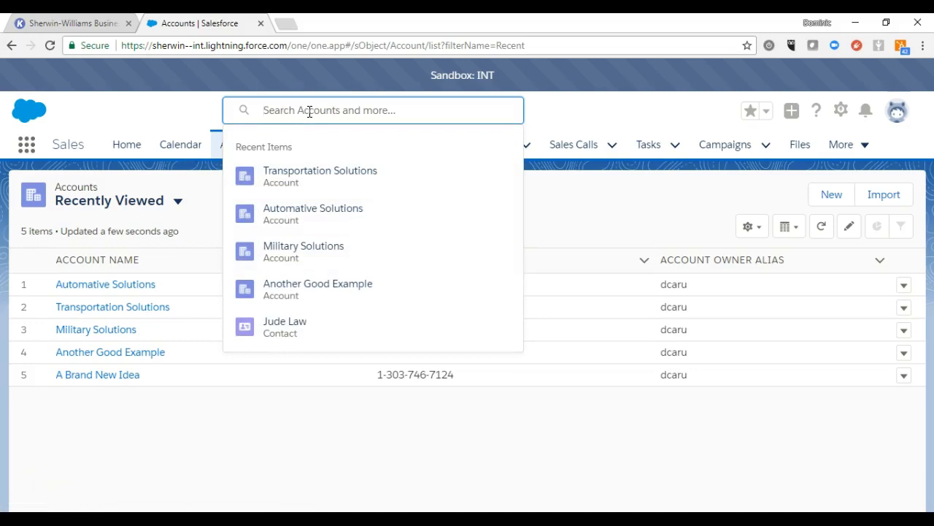
text(Monkey)
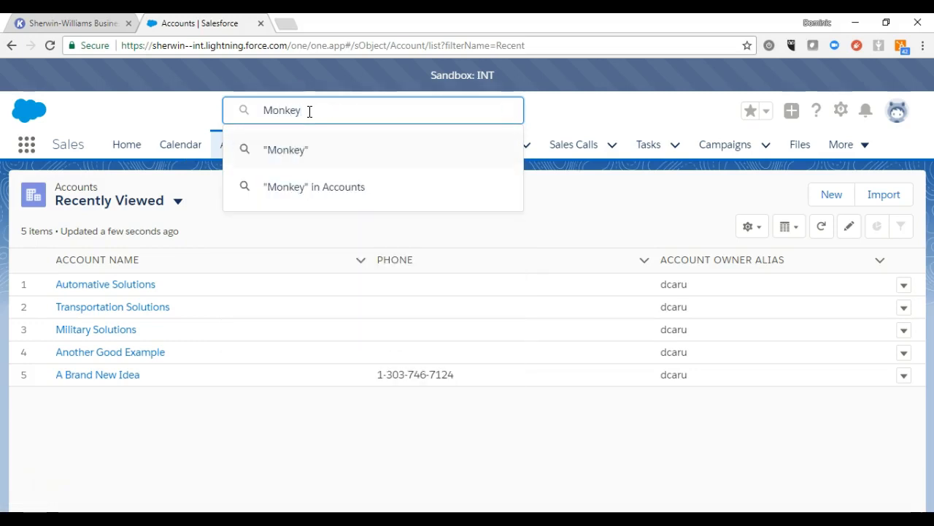
key(Return)
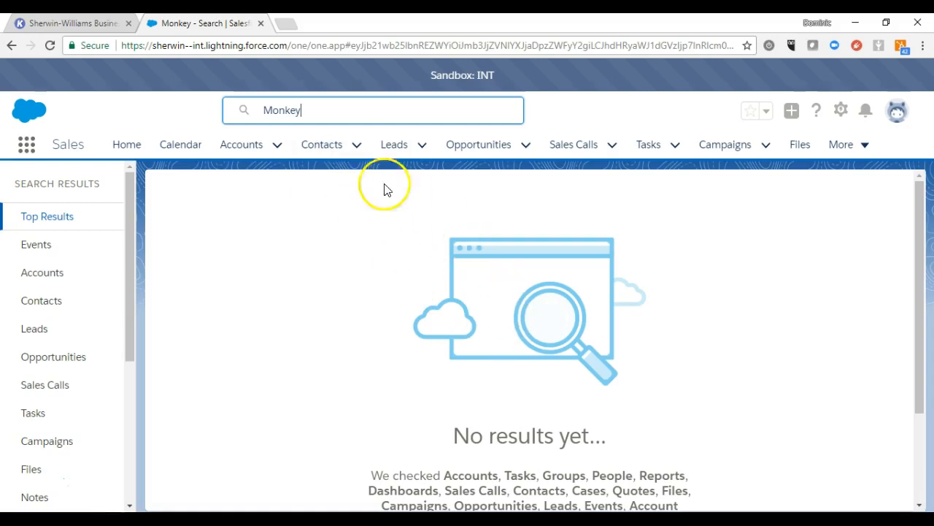
Step: Start a new account and enter "Gas Monkey Garage Solutions" as its account name
click(278, 145)
click(250, 178)
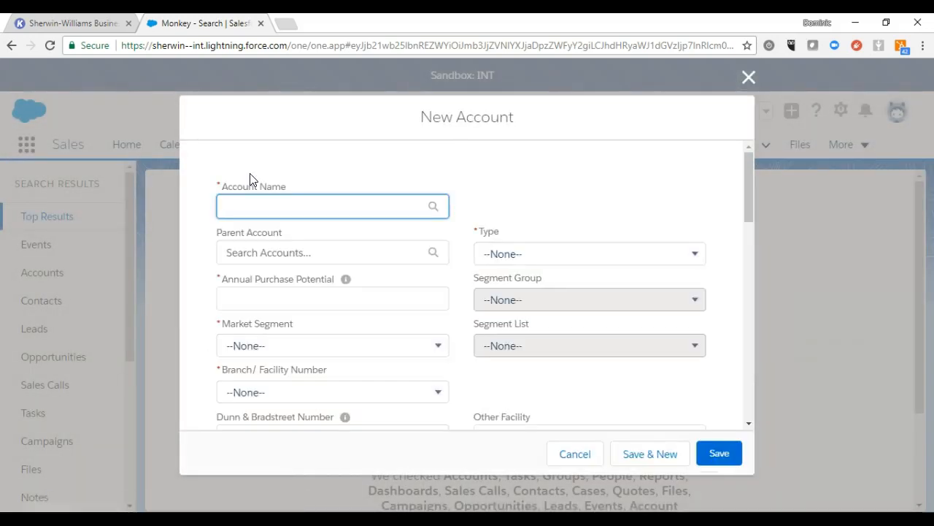
text(Gas Monkey Garag)
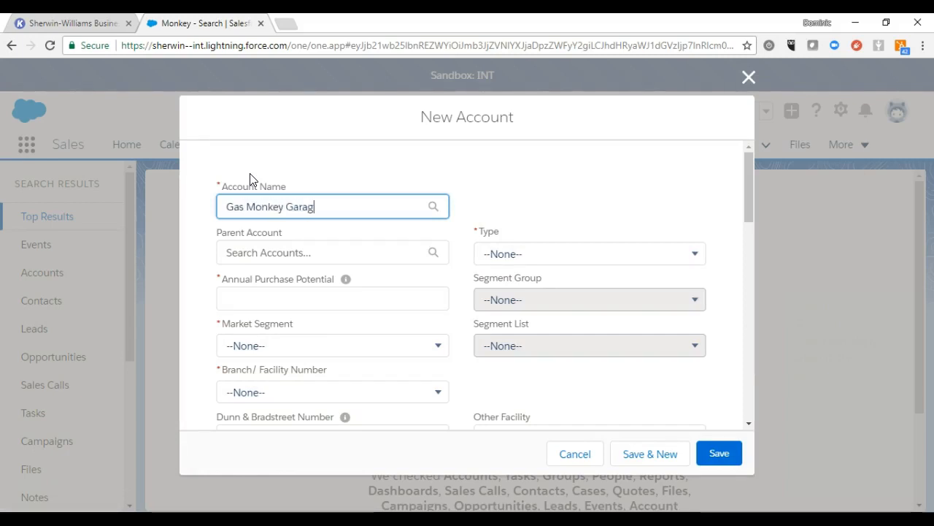
key(BackSpace)
key(BackSpace)
text(ons)
key(Tab)
key(Tab)
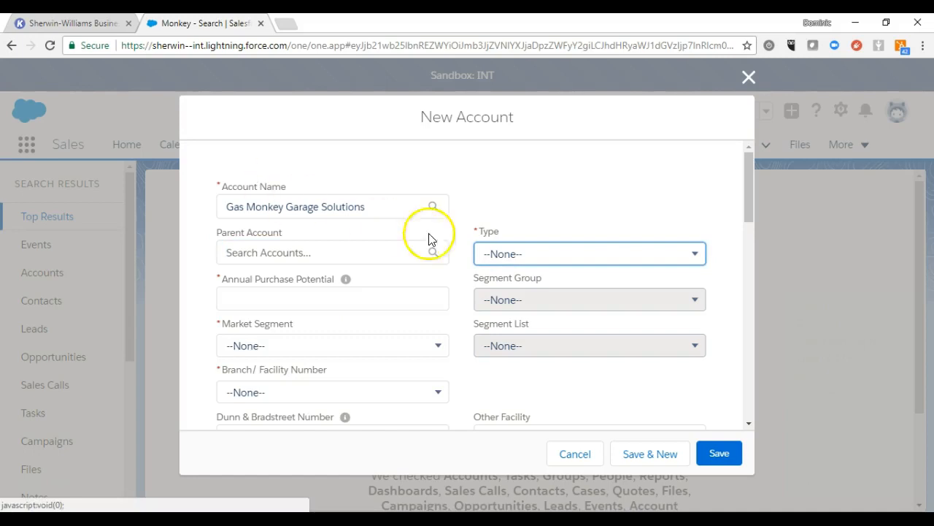
Step: Set the new account's type to New and its market segment to General Finishing
click(511, 249)
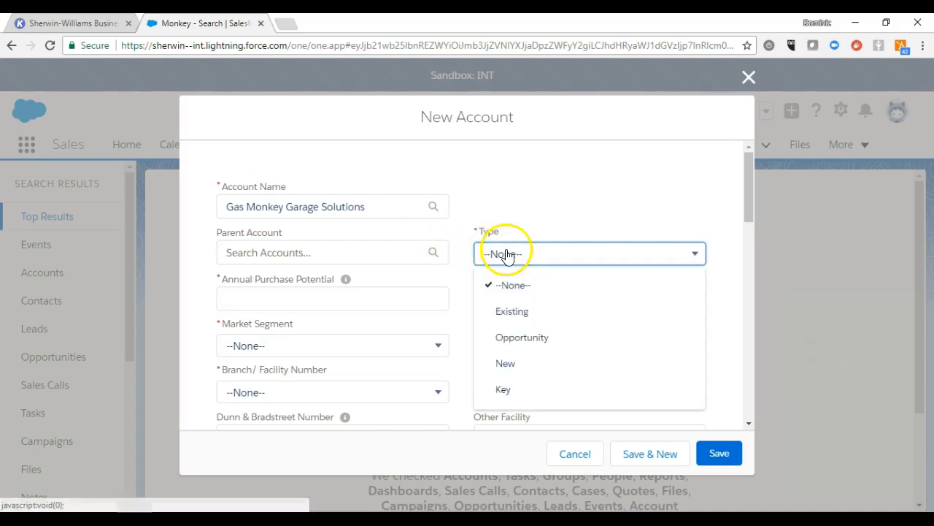
click(506, 363)
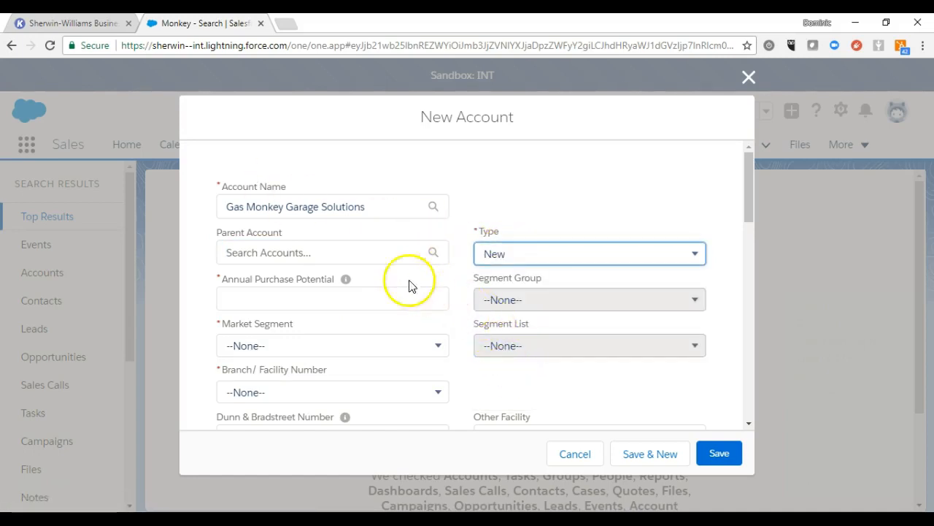
click(287, 301)
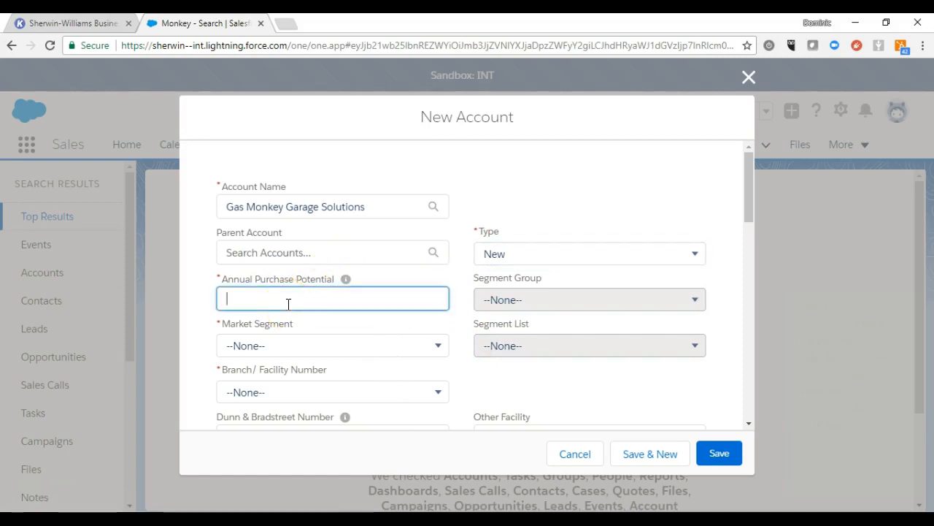
click(292, 348)
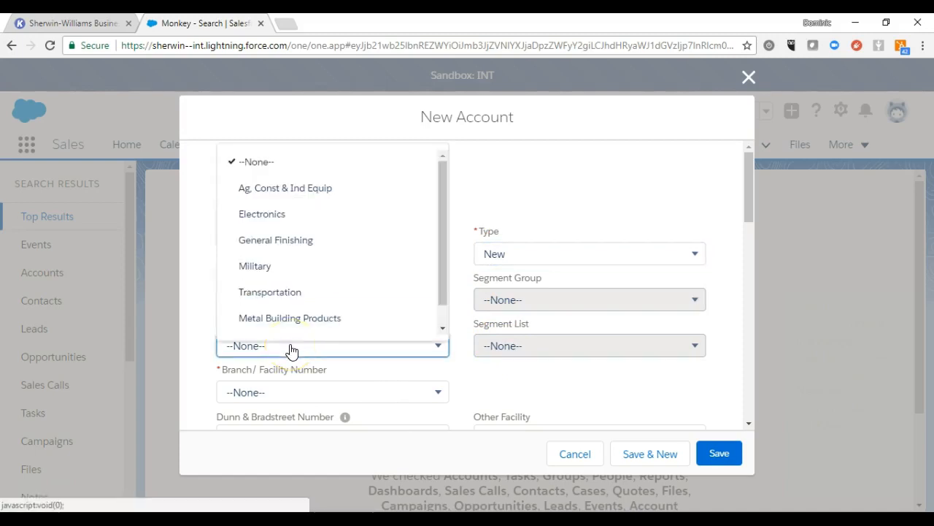
click(276, 240)
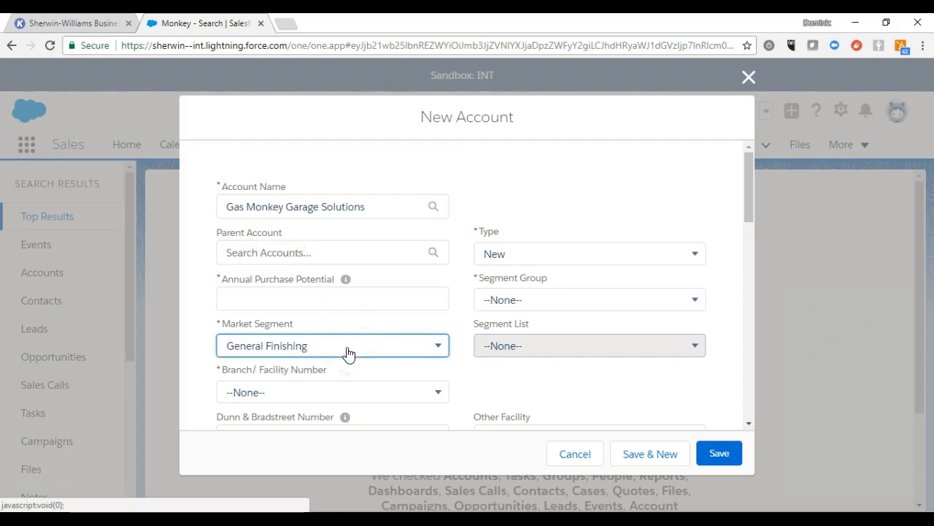
Step: Set the branch/facility number to 1410 El Paso TX and the annual purchase potential to 55678
click(323, 392)
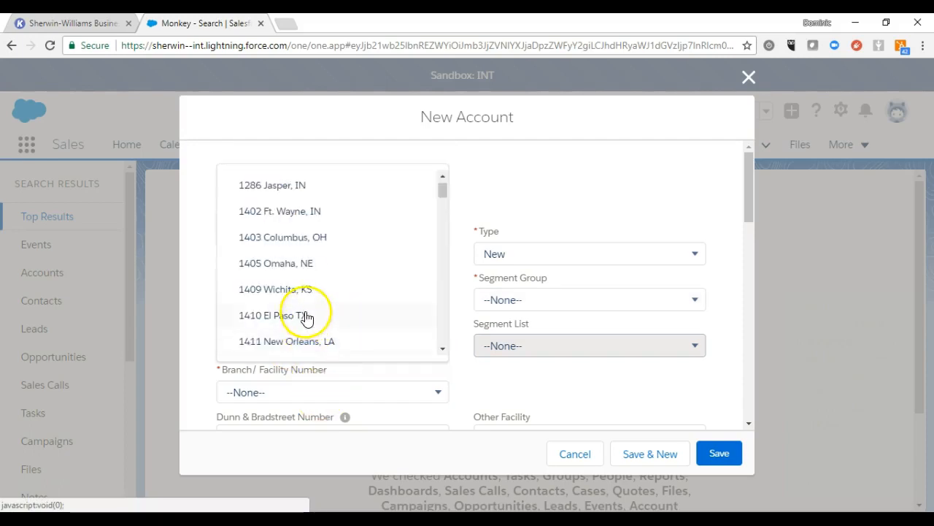
click(307, 316)
click(316, 299)
text(55678)
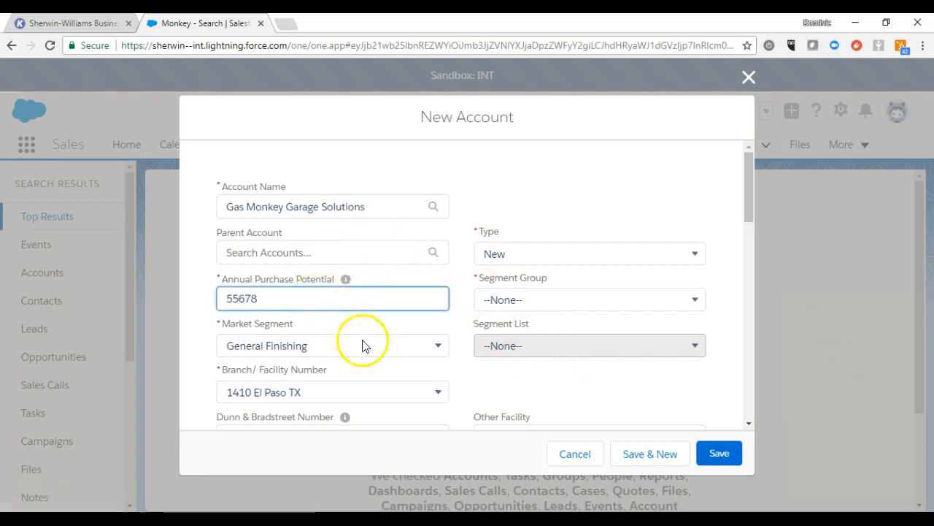
scroll(376, 362, down, 3)
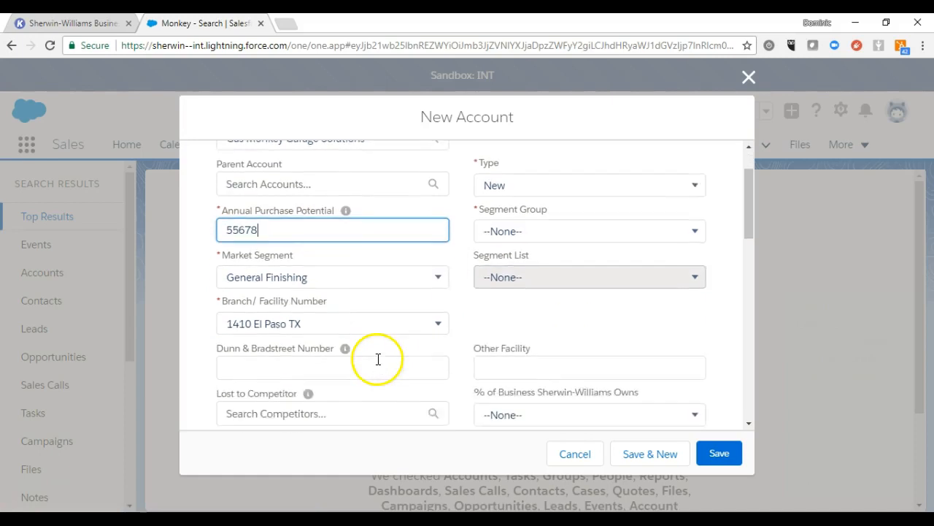
scroll(376, 362, down, 5)
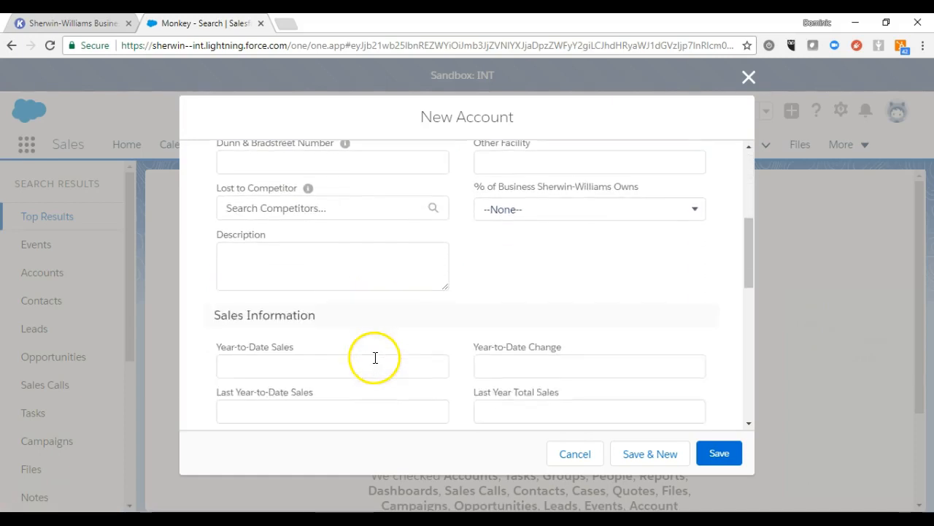
scroll(374, 363, down, 6)
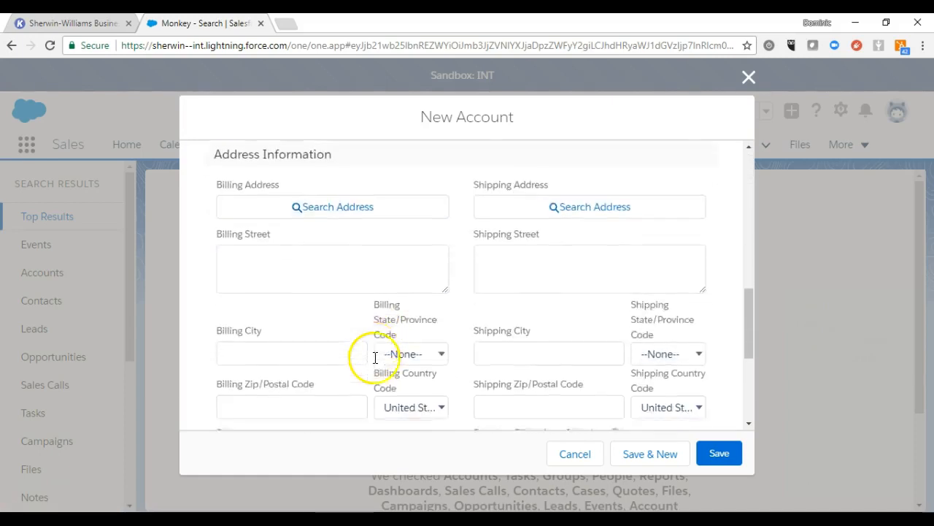
click(280, 314)
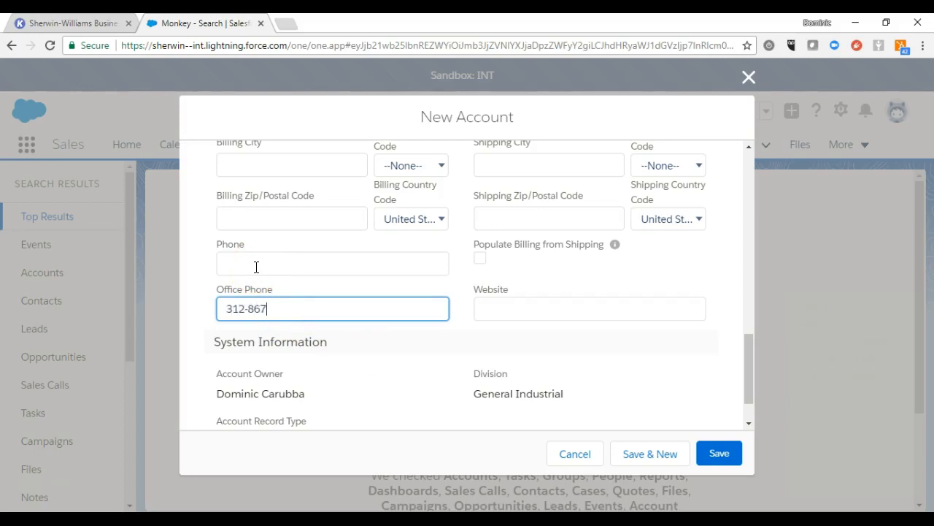
text(09)
key(Tab)
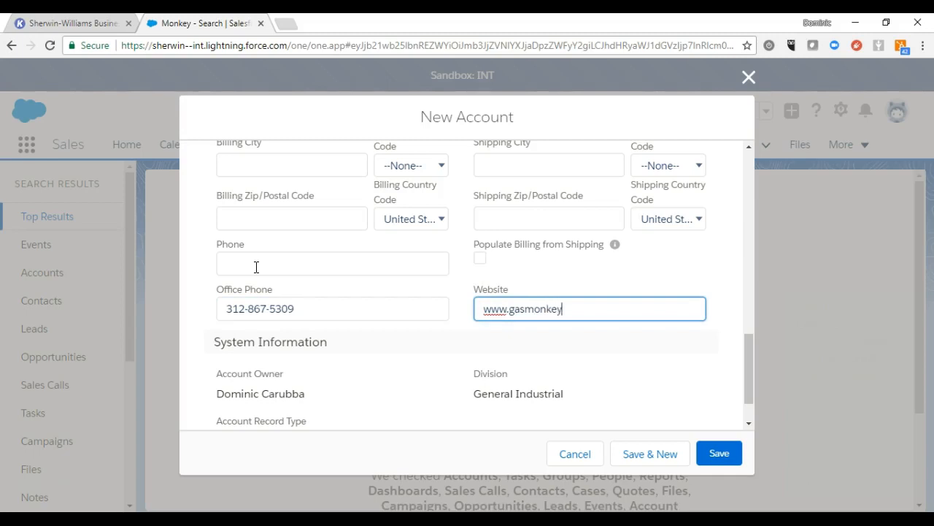
text(www.gasmonkeysolutions.com)
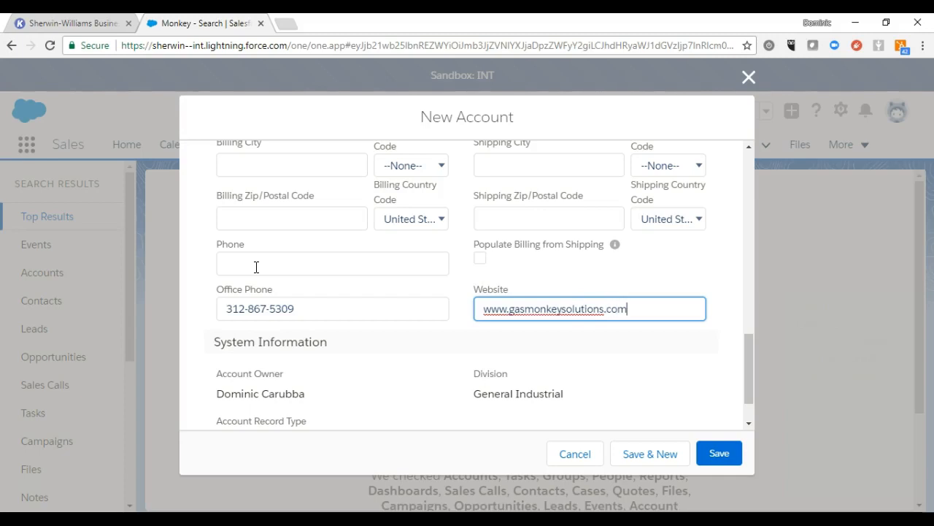
click(717, 456)
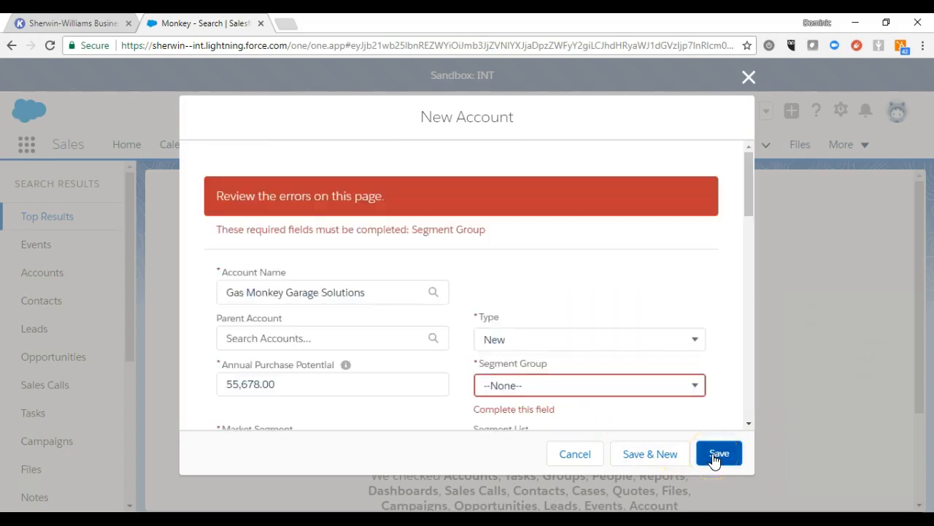
Step: Set the required segment group to 2020 PC RESIDENTIAL REPAINT and try to save the account again
click(512, 384)
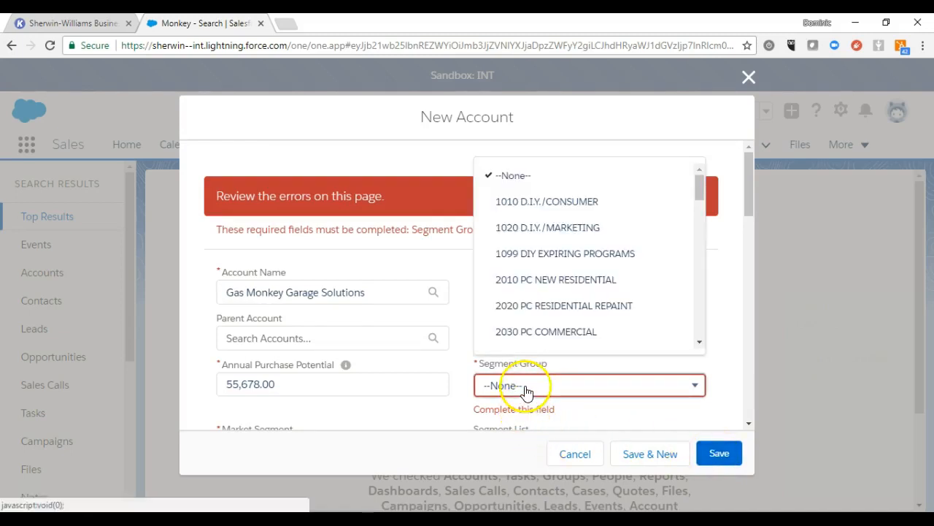
click(534, 284)
click(717, 454)
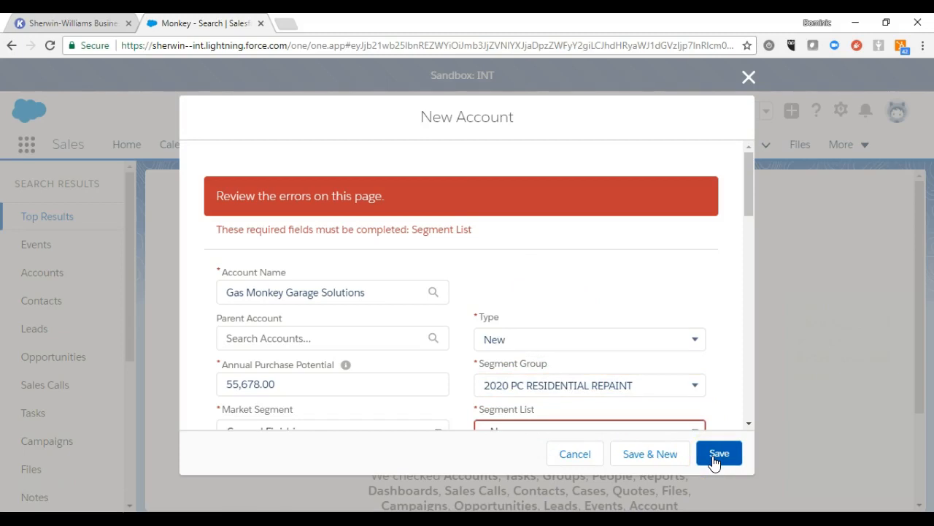
Step: Set the required segment list to 1789 RESIDENTIAL DESIGNER and save the new account
scroll(571, 340, down, 3)
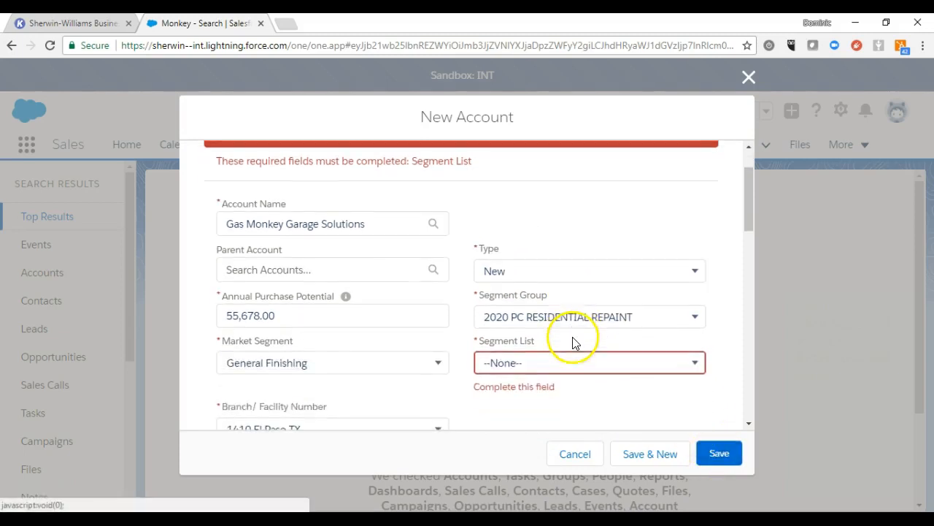
click(501, 295)
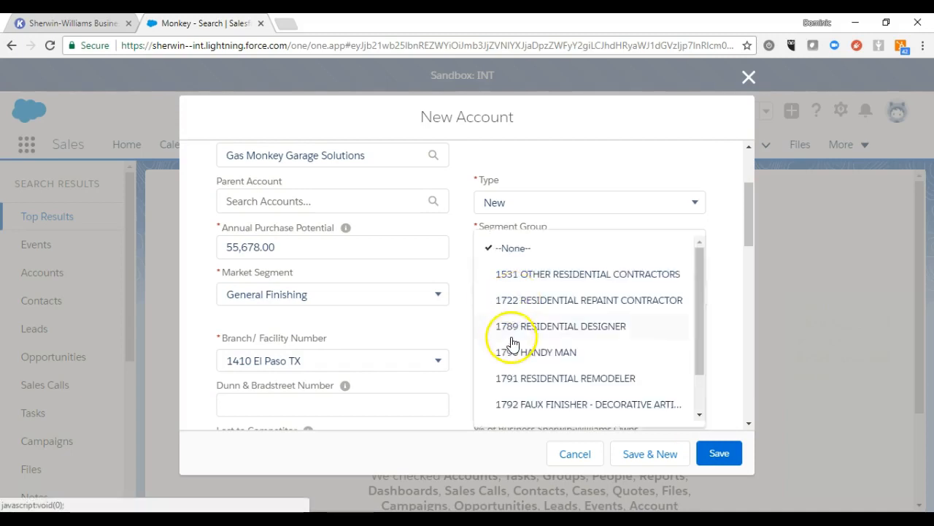
click(511, 330)
click(714, 454)
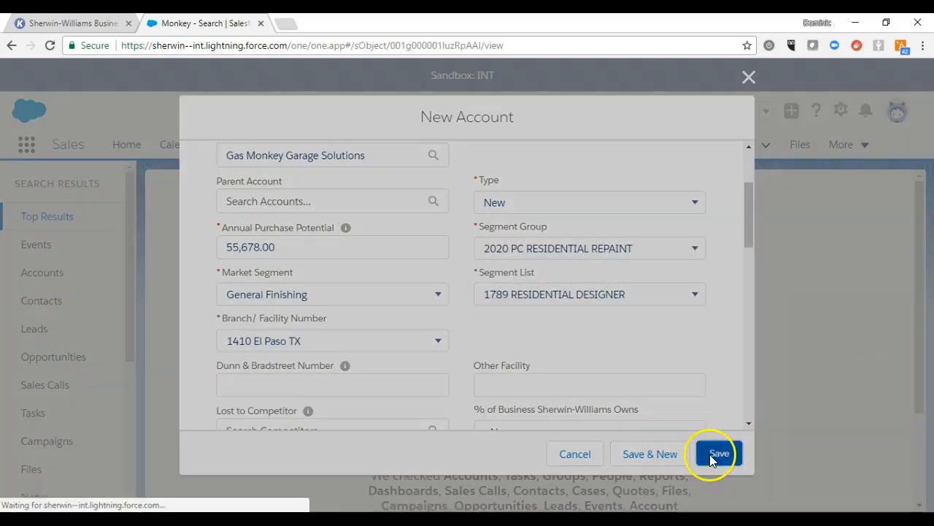